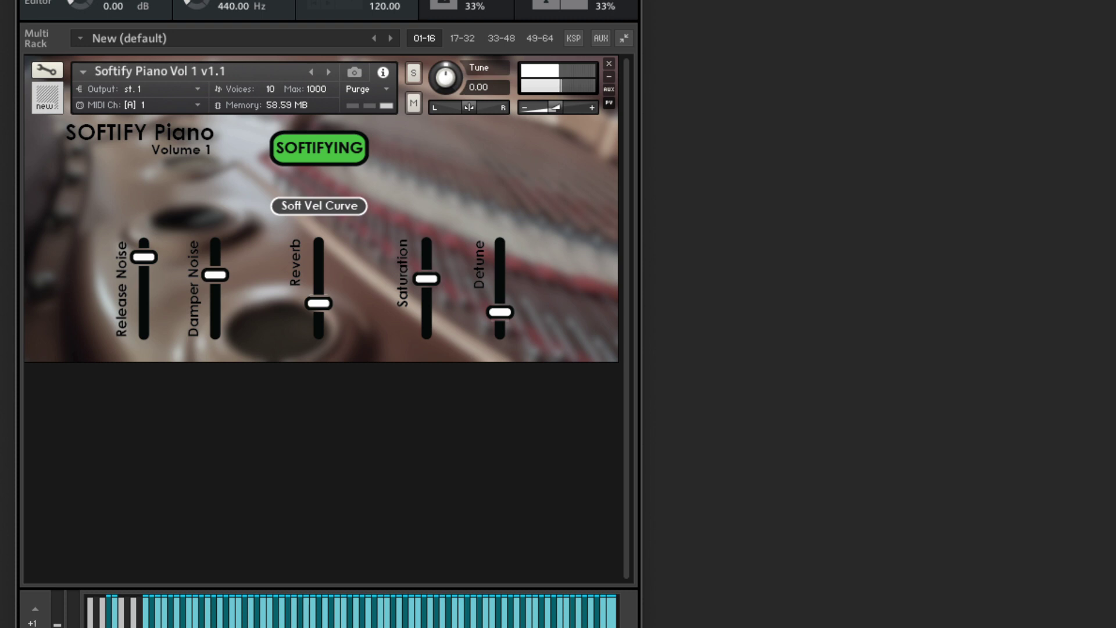
- Turn off softifying on the piano and lower the reverb to its minimum
click(335, 147)
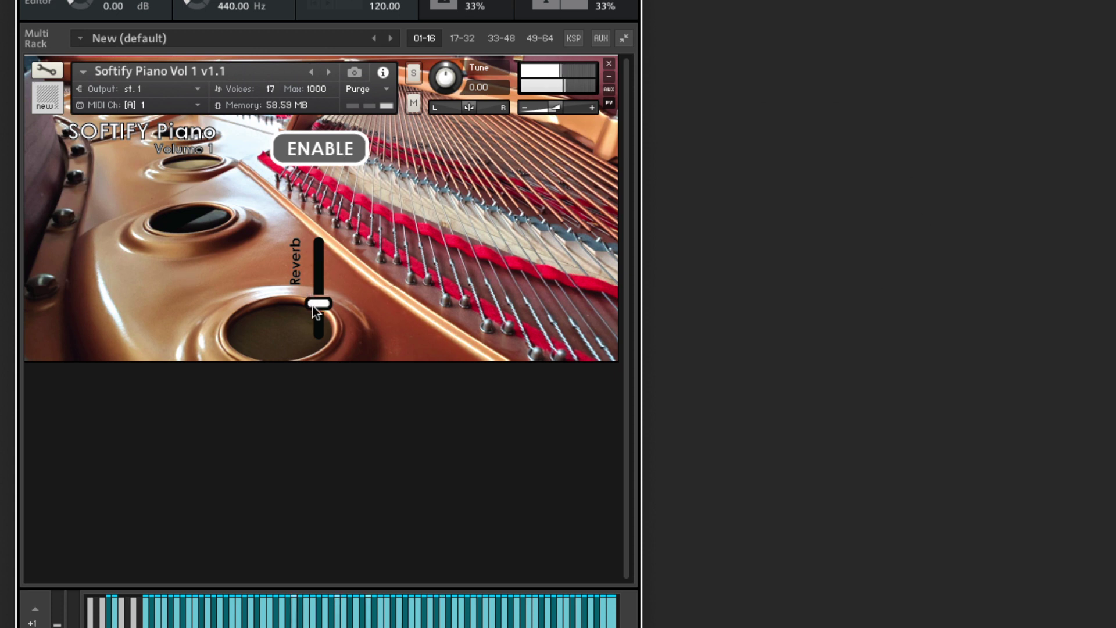
drag(322, 254, 325, 347)
- Open the piano instrument for editing and expand its Instrument Buses section above the insert and send effects
click(45, 68)
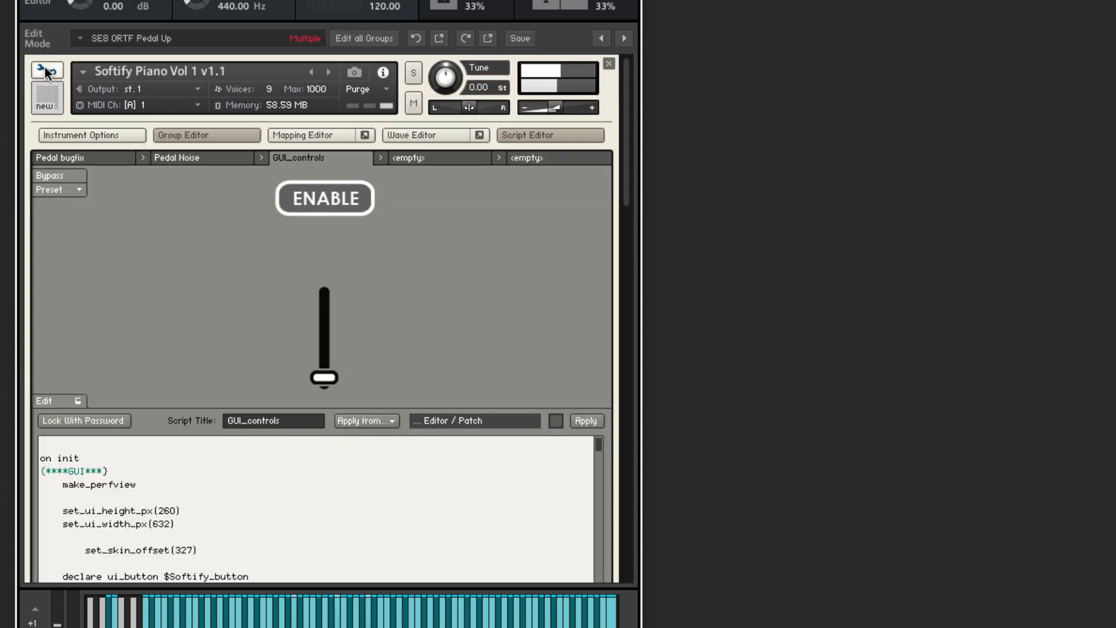
scroll(380, 315, down, 5)
drag(626, 200, 598, 495)
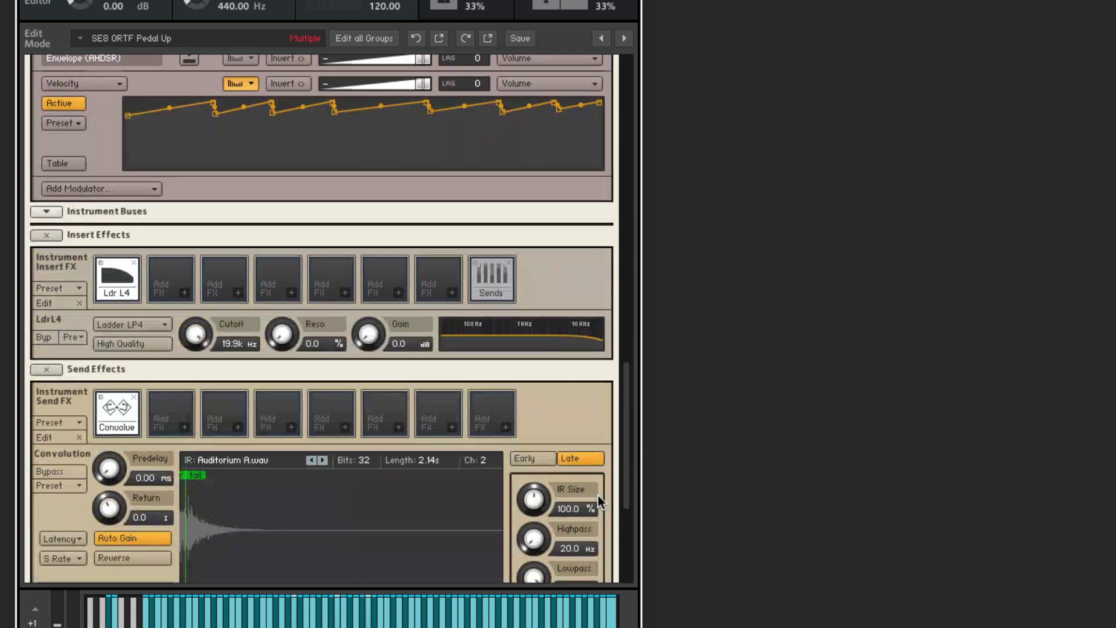
click(47, 212)
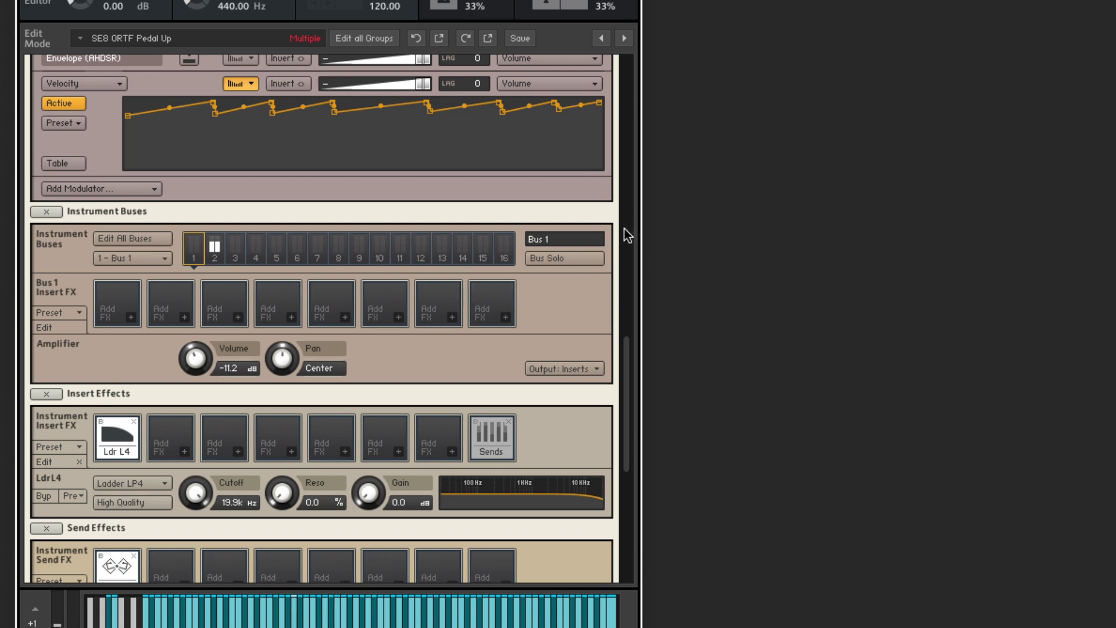
- Turn softifying on, set the reverb slider to about one third, and return to the performance view
drag(626, 409, 635, 138)
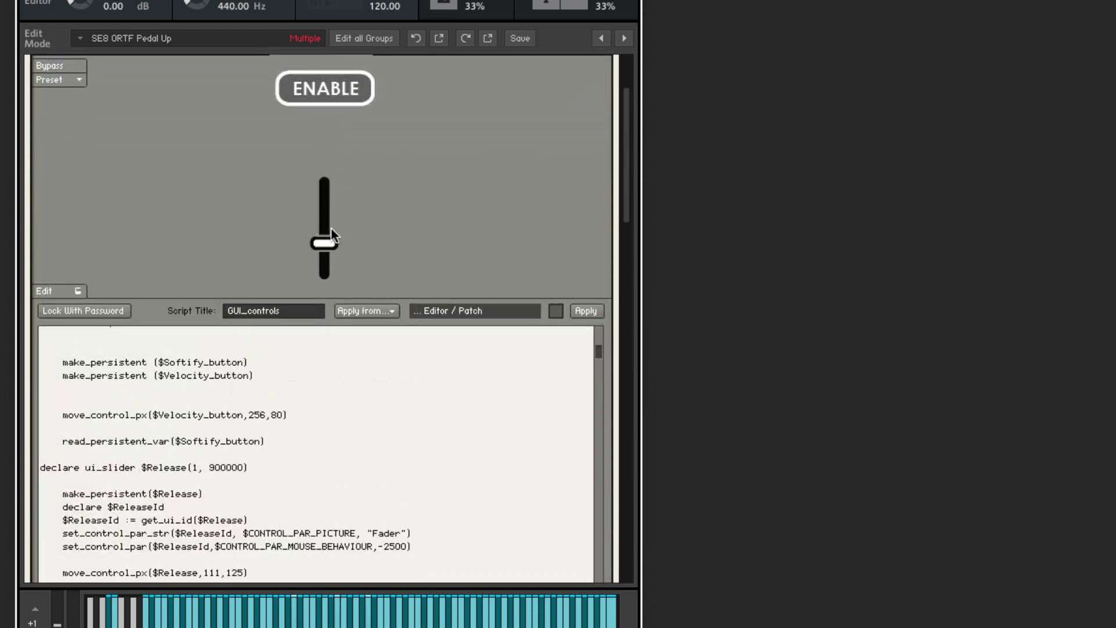
drag(623, 178, 589, 113)
click(338, 203)
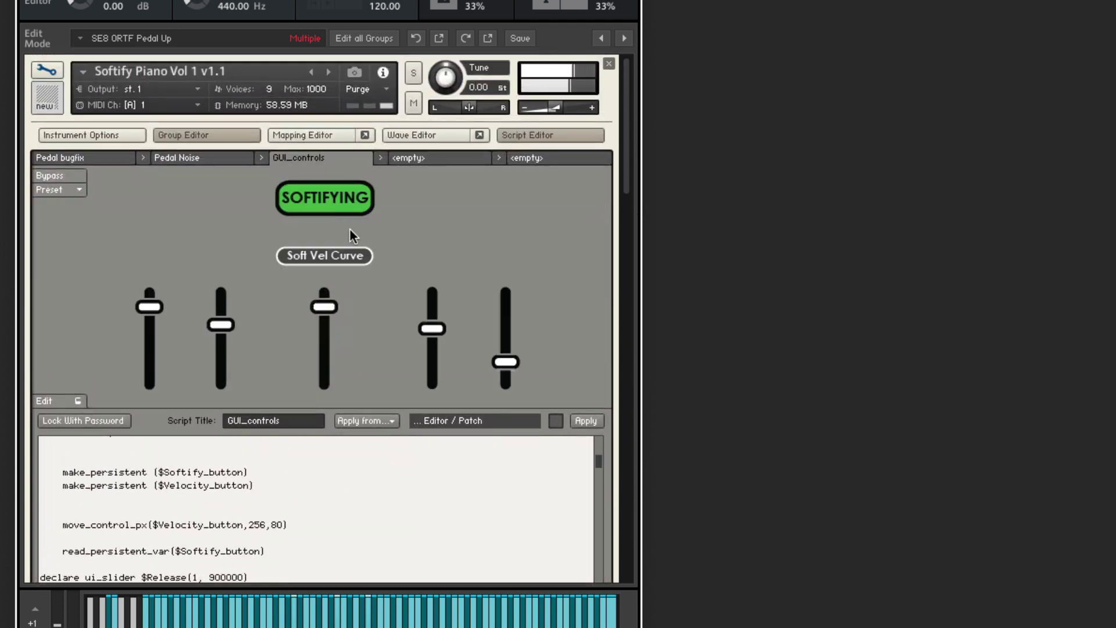
drag(325, 306, 349, 352)
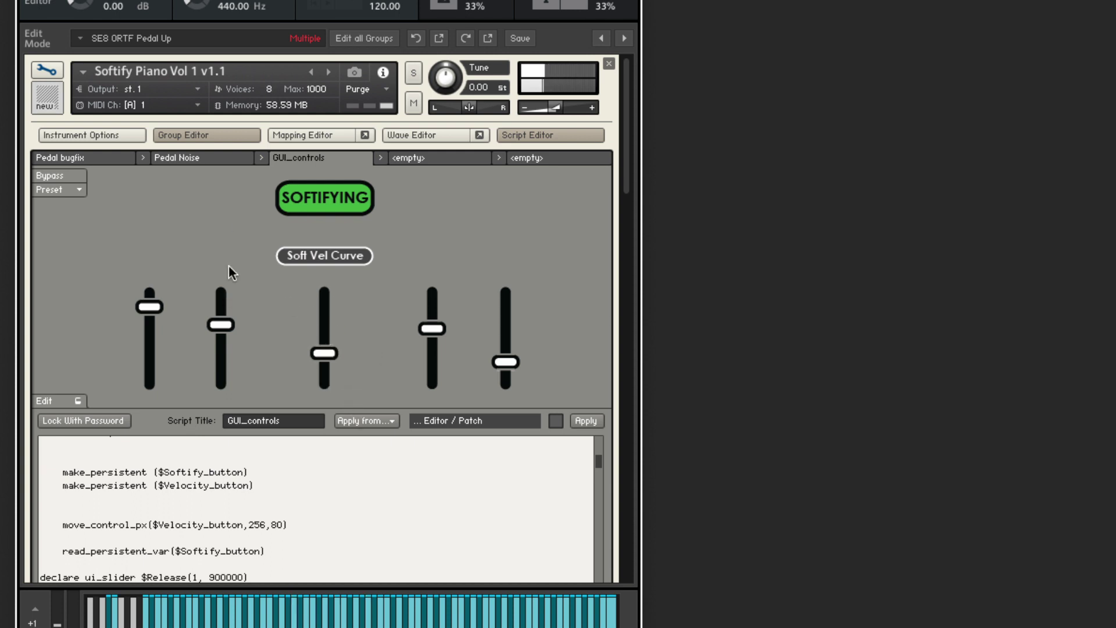
click(45, 71)
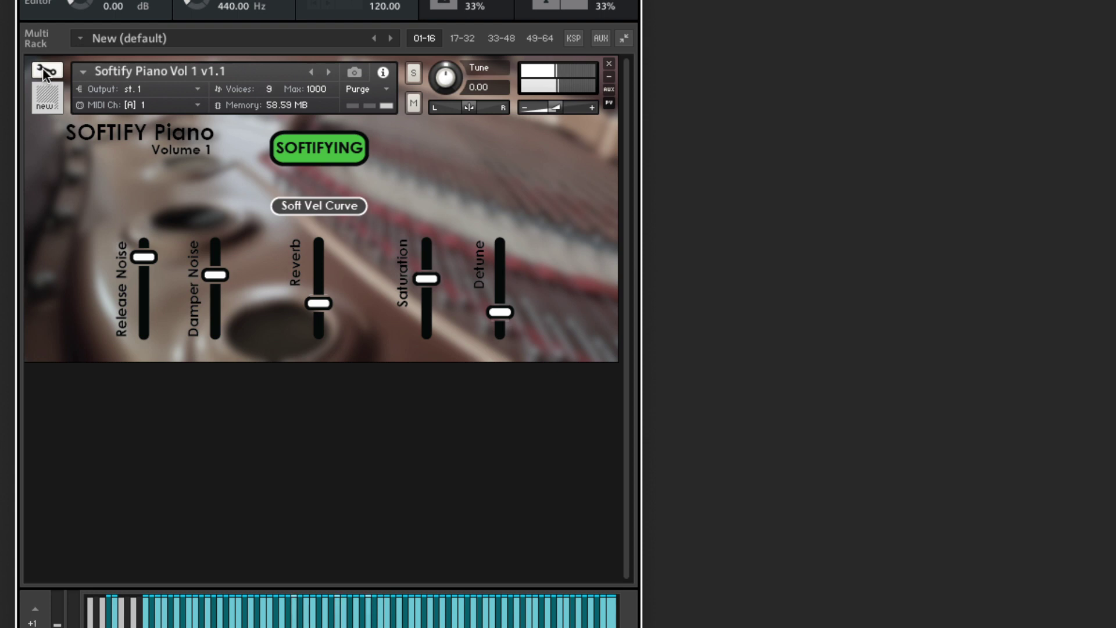
- Raise the scripted saturation slider until Saturate is 100.0%, checking the Saturator in the group insert effects
click(44, 70)
drag(626, 149, 363, 318)
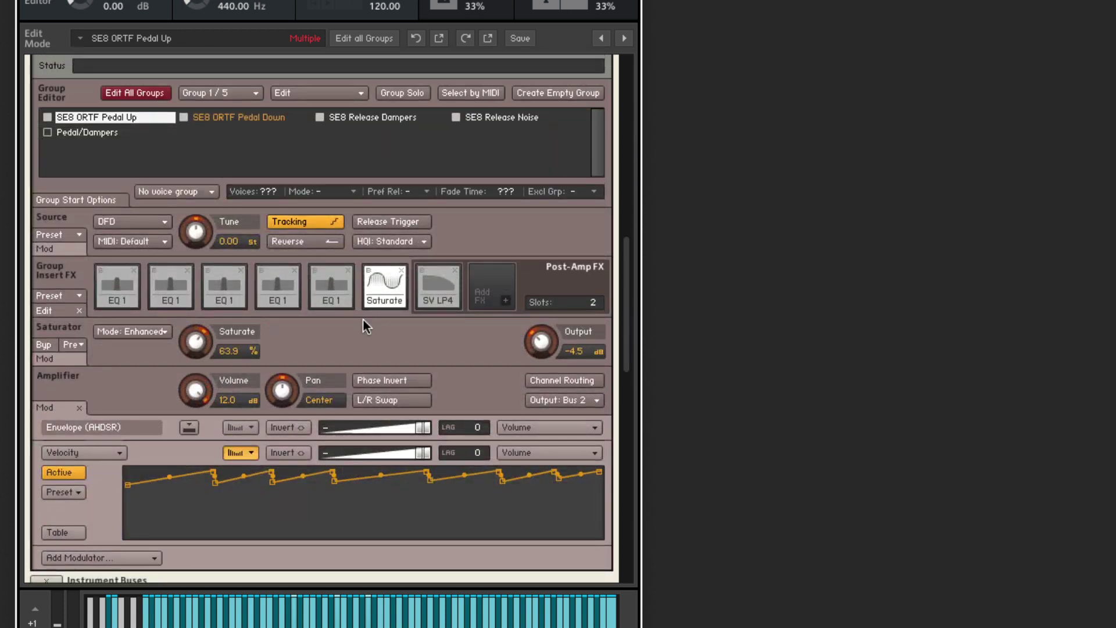
drag(630, 283, 407, 90)
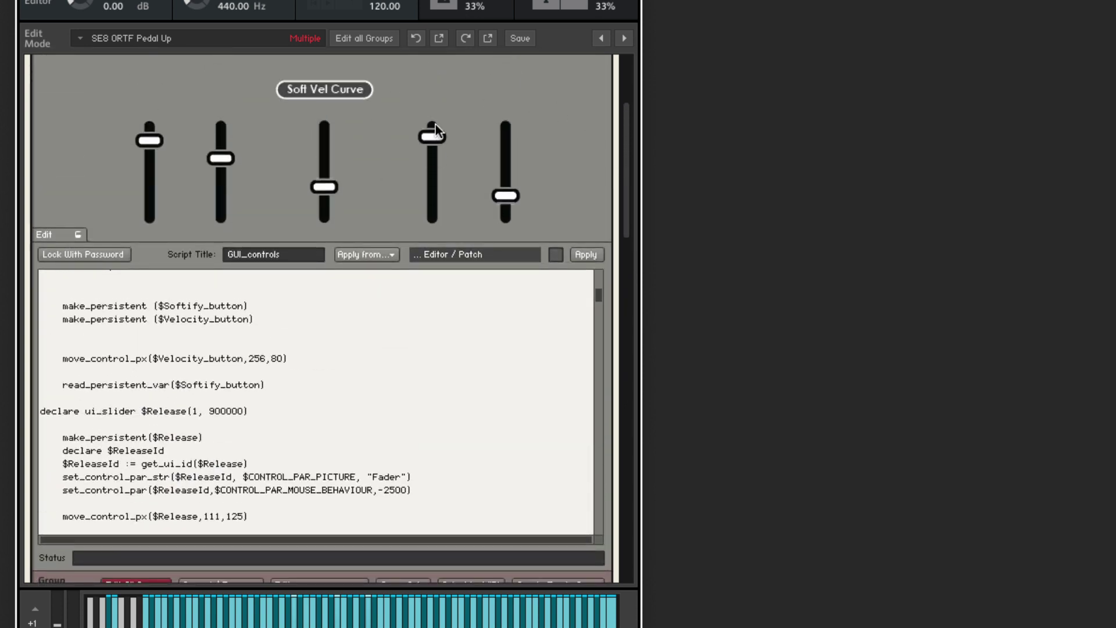
drag(625, 193, 617, 340)
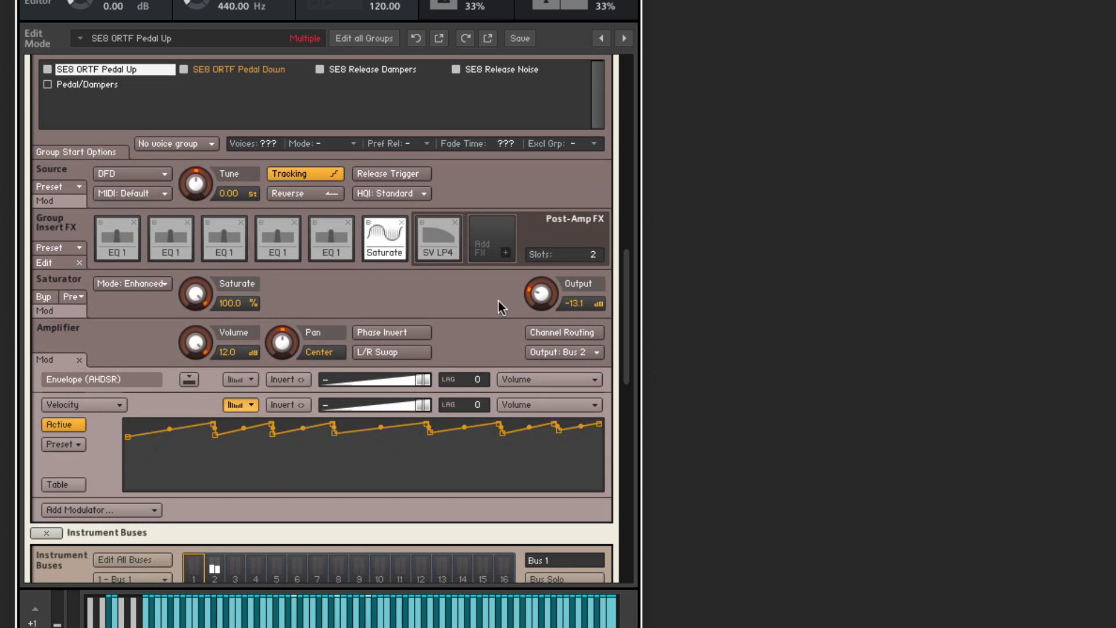
drag(628, 293, 620, 97)
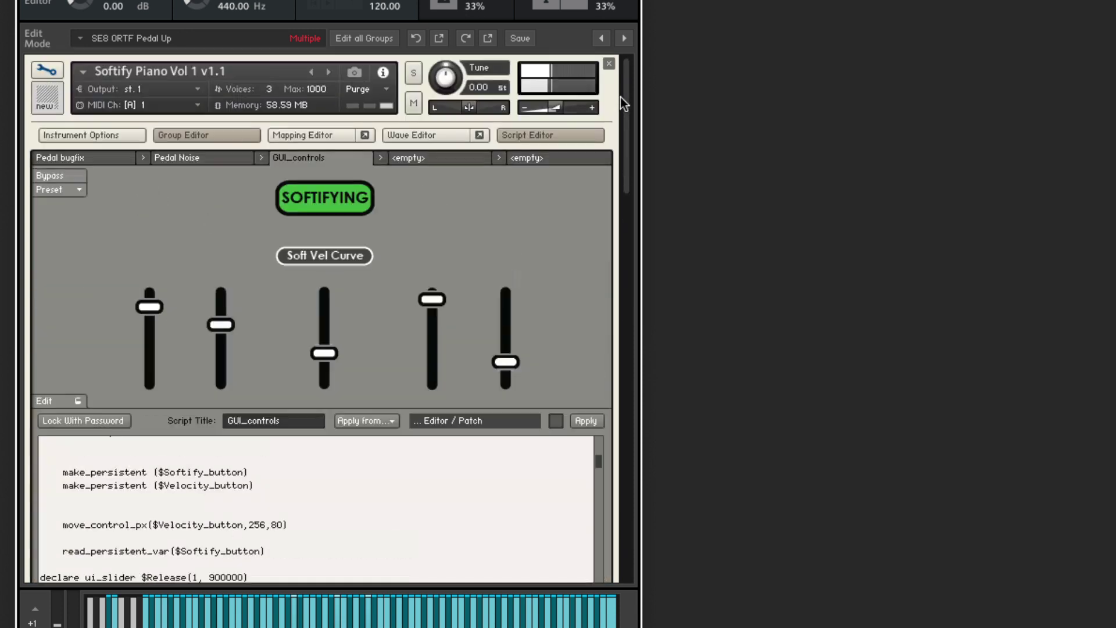
- Hide the Script Editor and show the Mapping Editor beneath the instrument's group list
click(52, 70)
click(51, 71)
drag(628, 106, 547, 65)
click(544, 133)
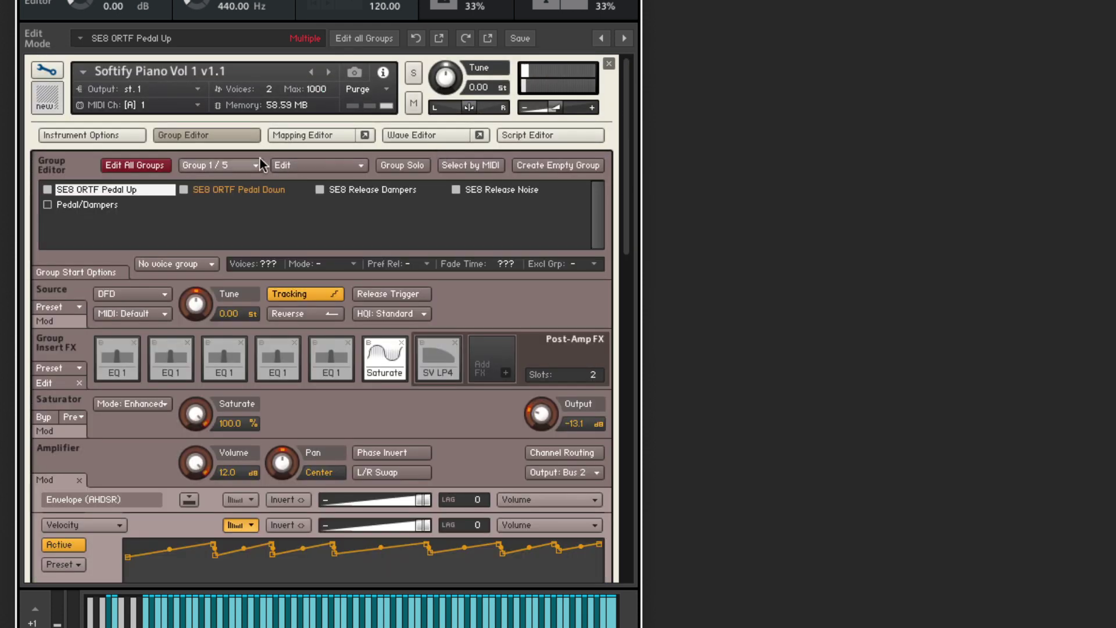
click(297, 136)
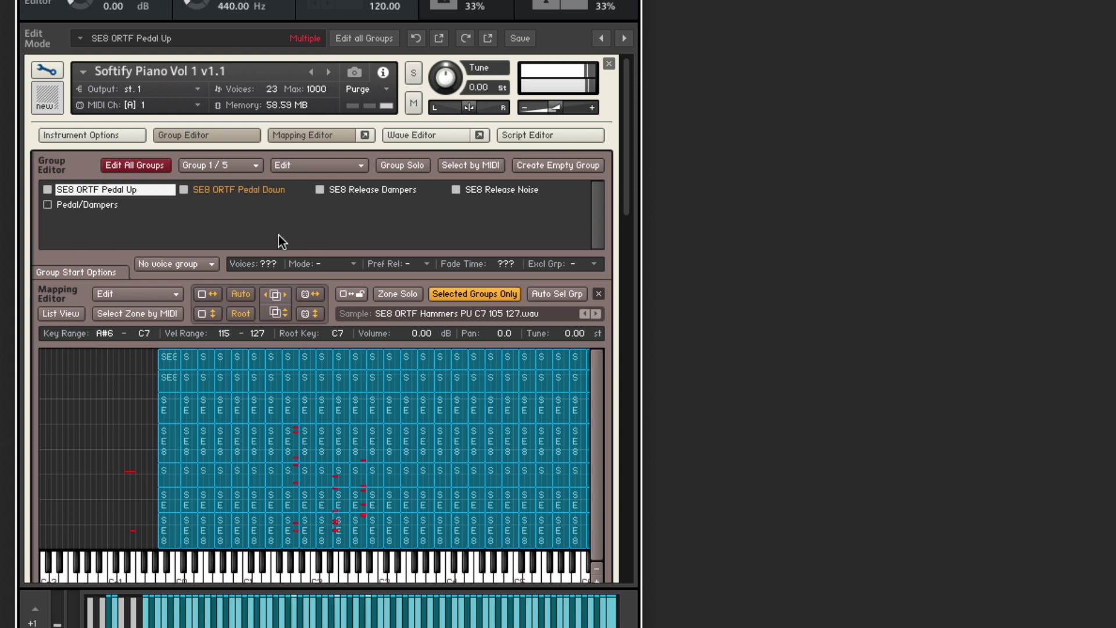
key(Return)
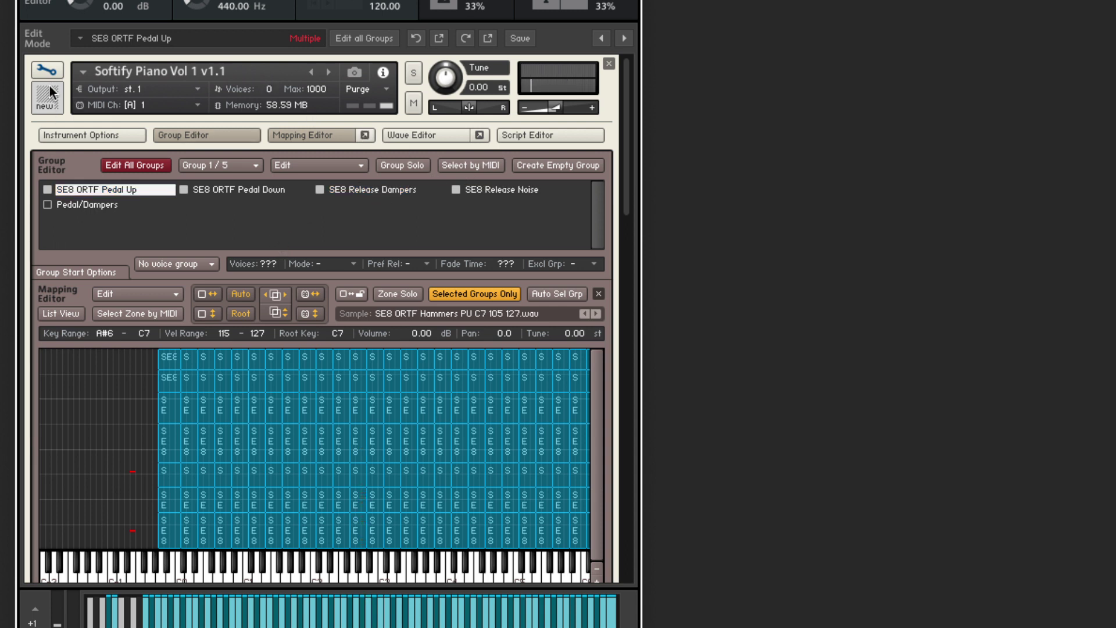
- Lower Saturation, Damper Noise, Release Noise, Detune and Reverb to their minimum in the performance view
click(49, 69)
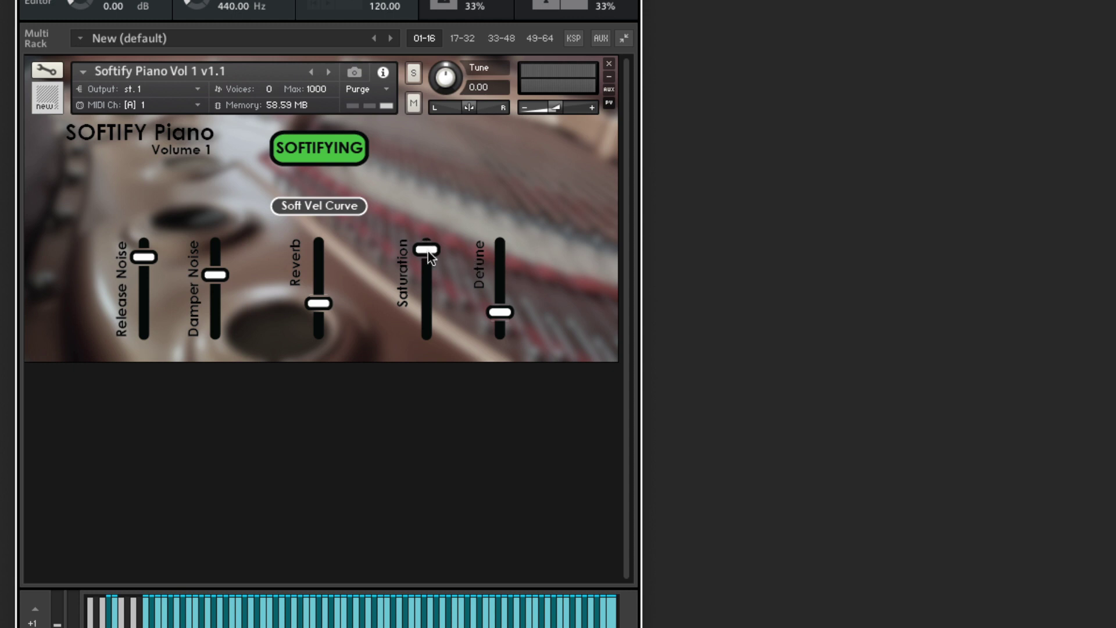
drag(427, 252, 203, 336)
drag(214, 273, 215, 397)
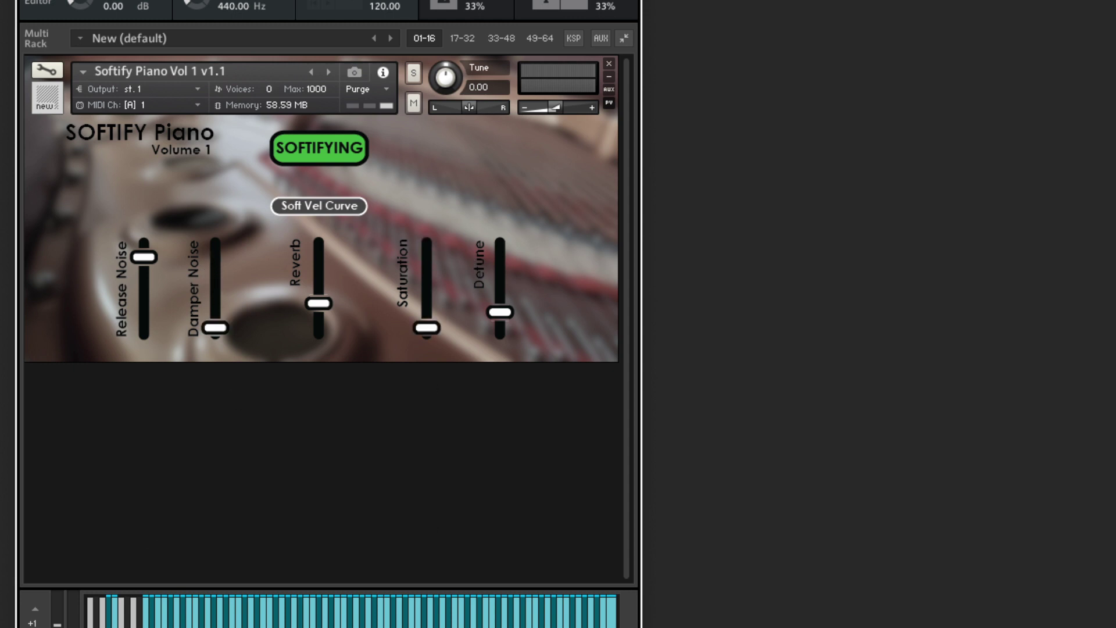
drag(143, 256, 370, 364)
drag(321, 318, 341, 509)
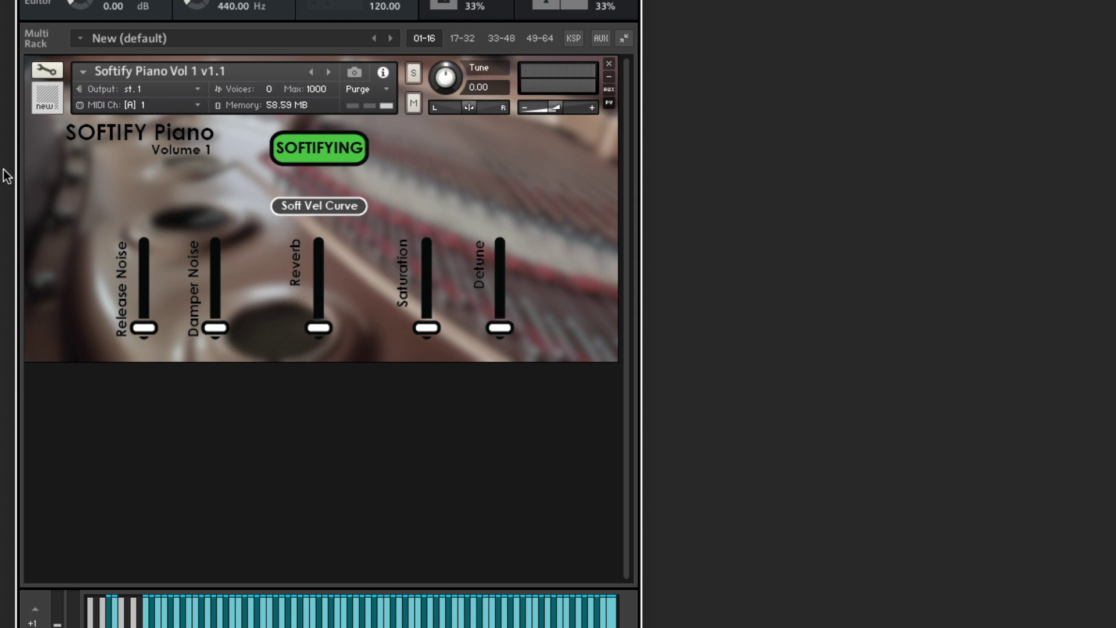
- Turn off softifying and enable selecting zones by MIDI in the instrument's Mapping Editor
click(48, 70)
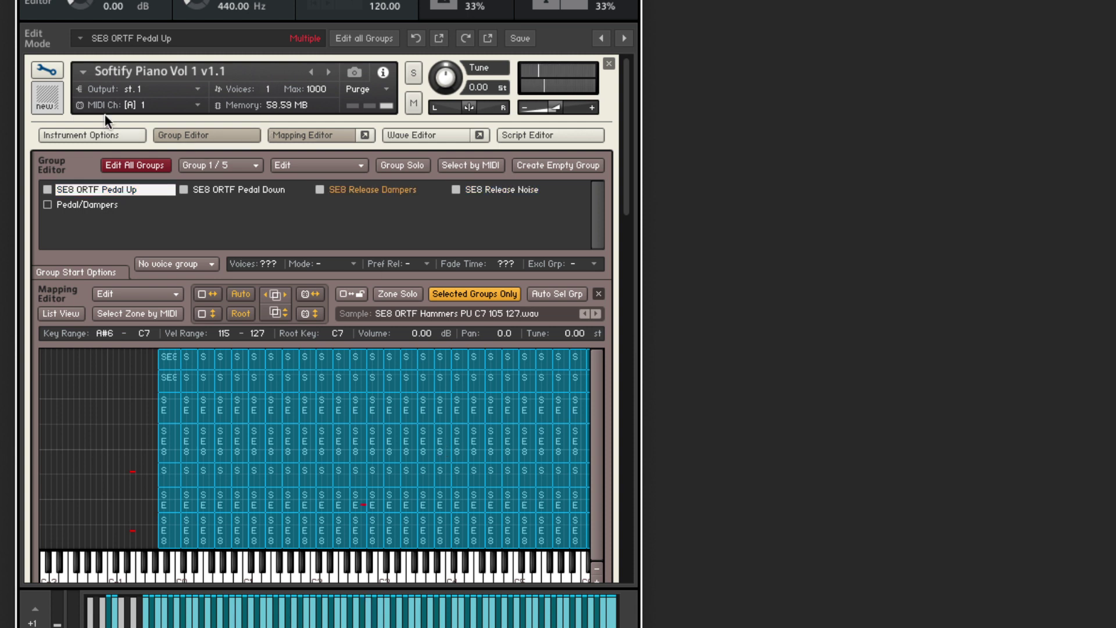
click(46, 71)
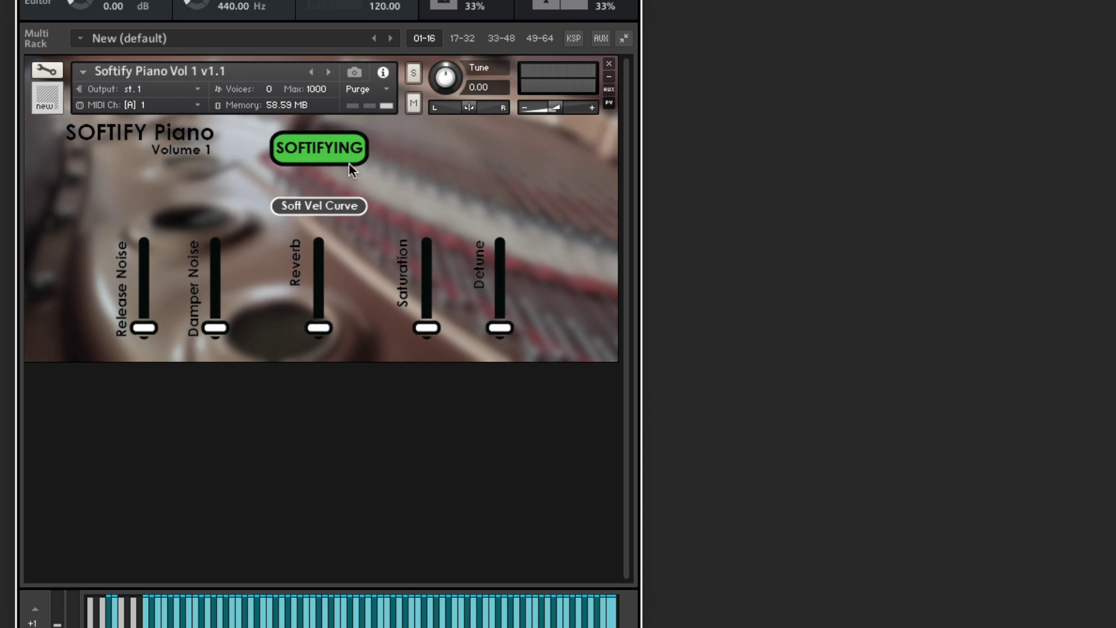
click(338, 147)
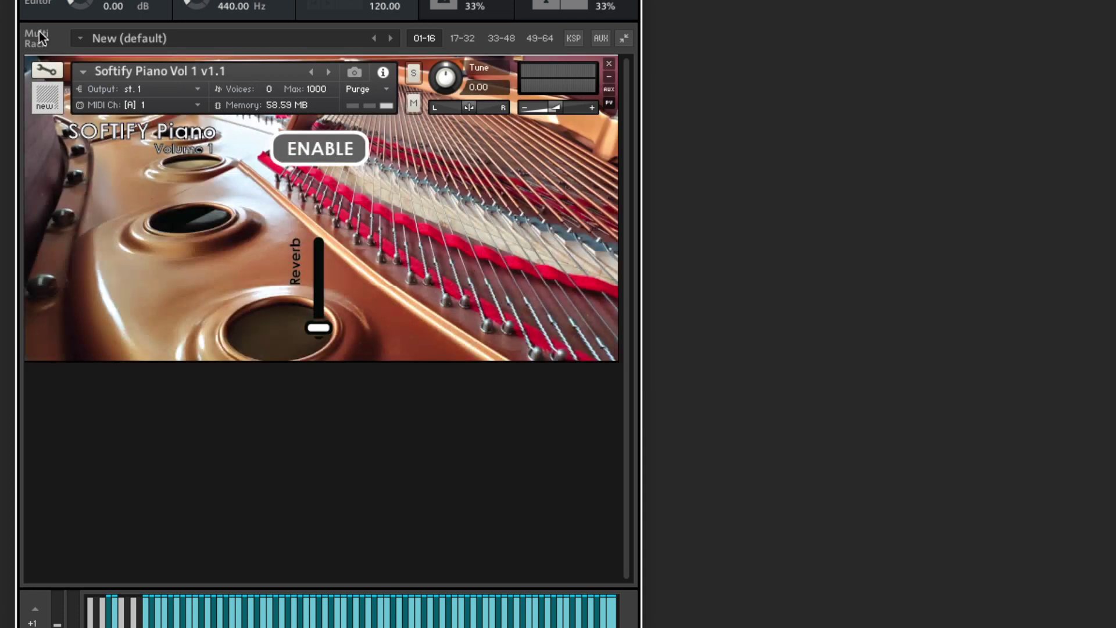
click(46, 71)
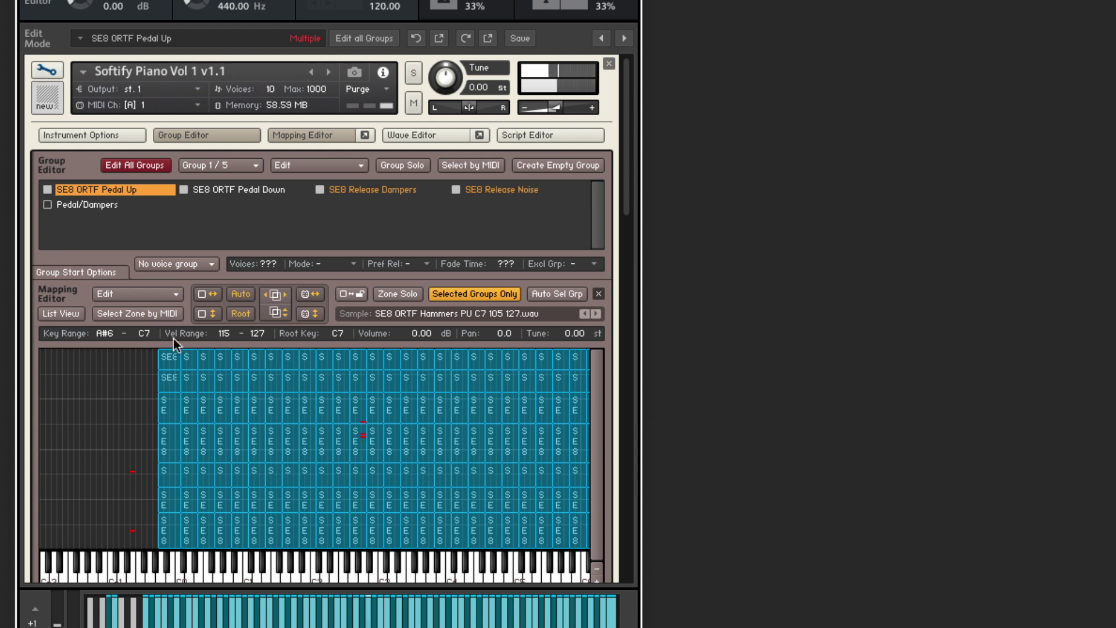
click(137, 307)
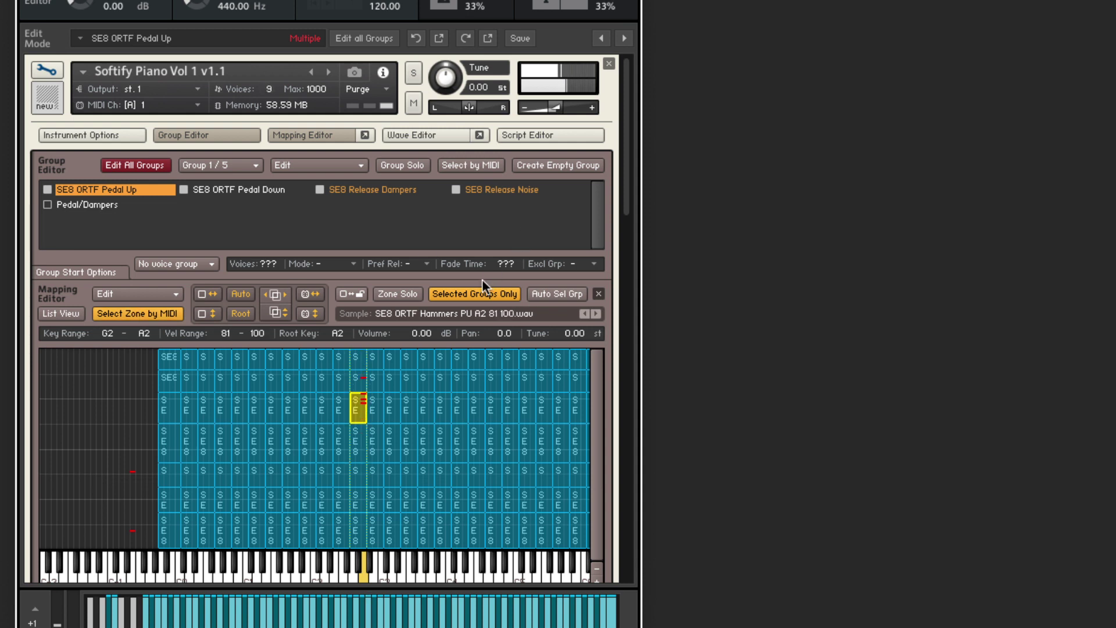
- Examine the mapped sample zones of the Release Dampers, Pedal Down, Release Noise and Pedal Up groups
click(383, 190)
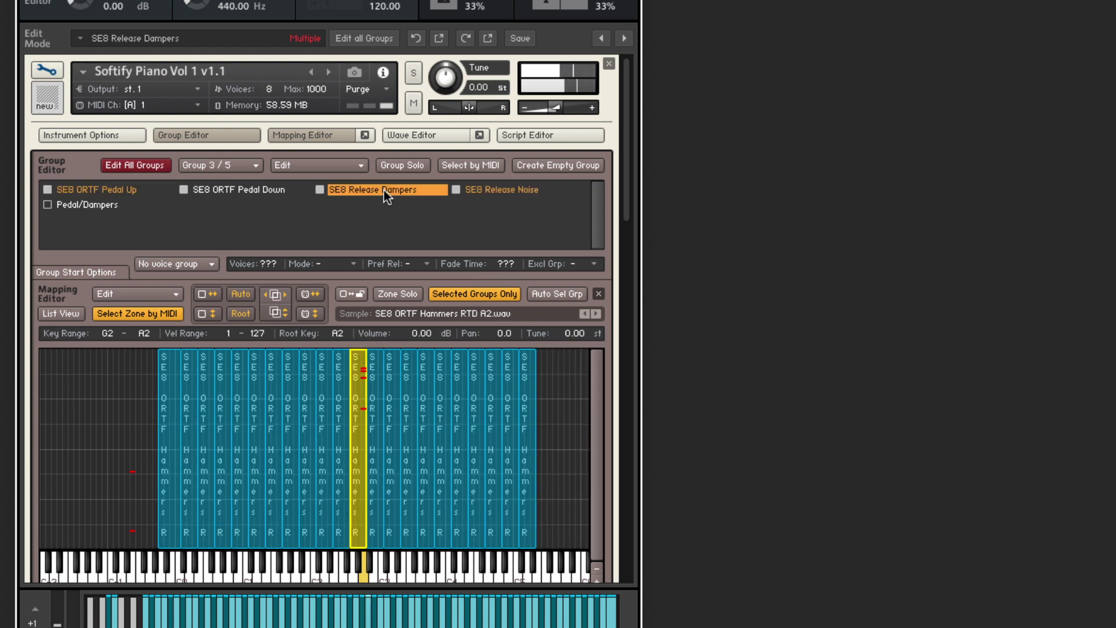
double_click(256, 191)
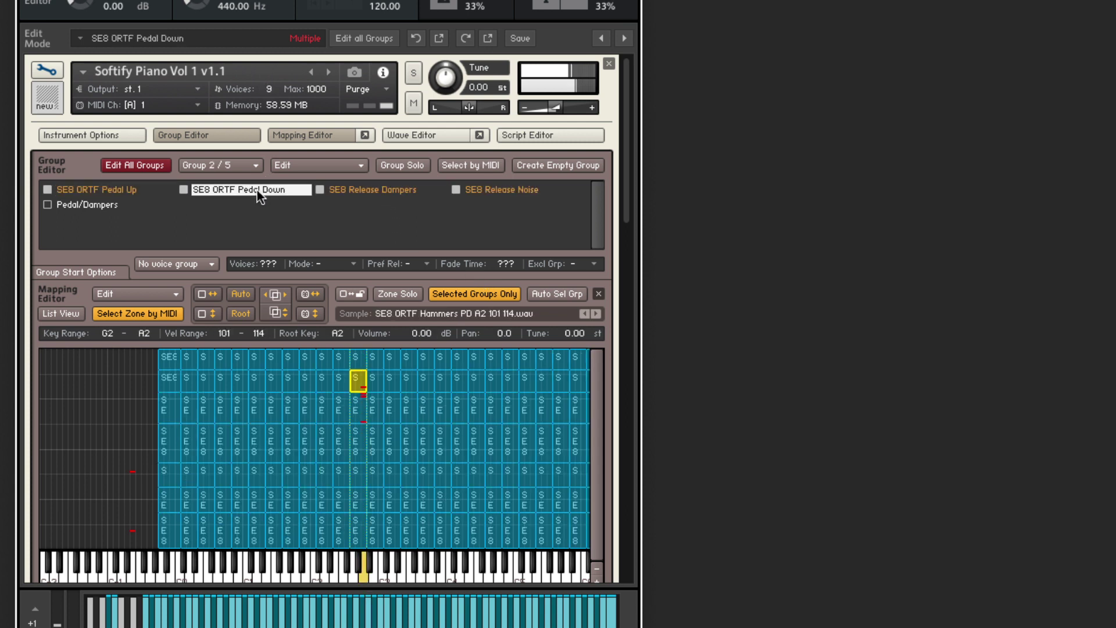
click(382, 189)
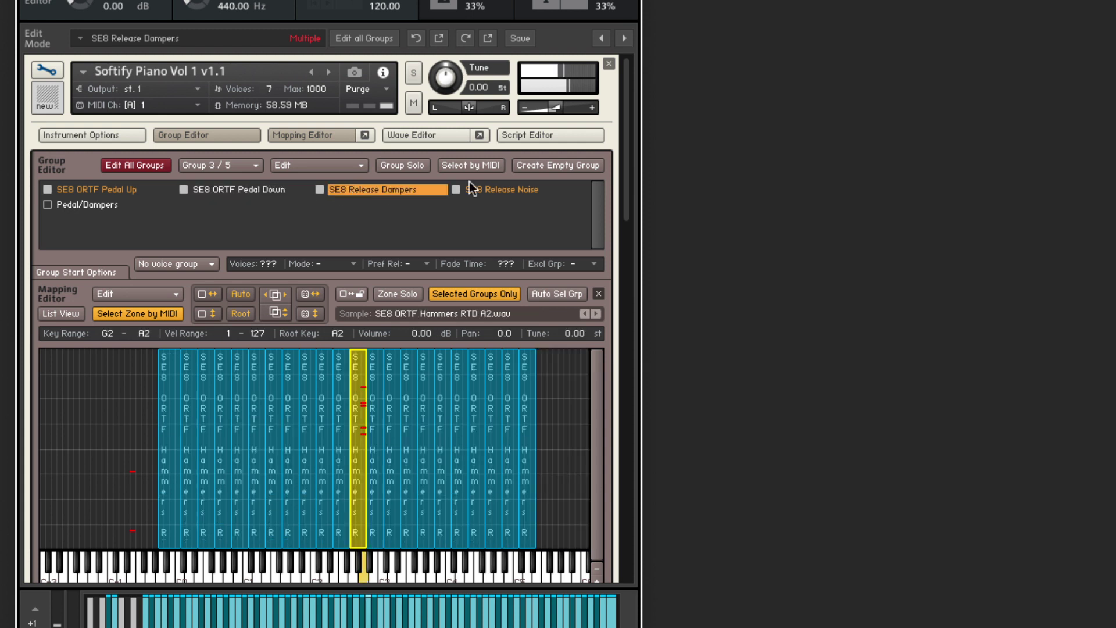
click(500, 191)
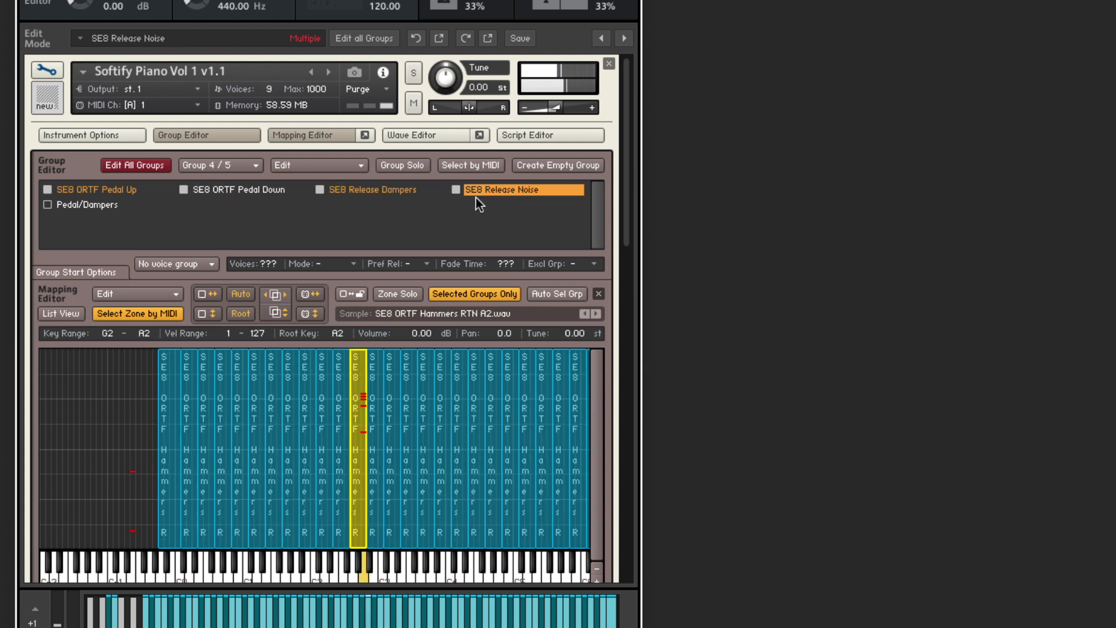
click(103, 189)
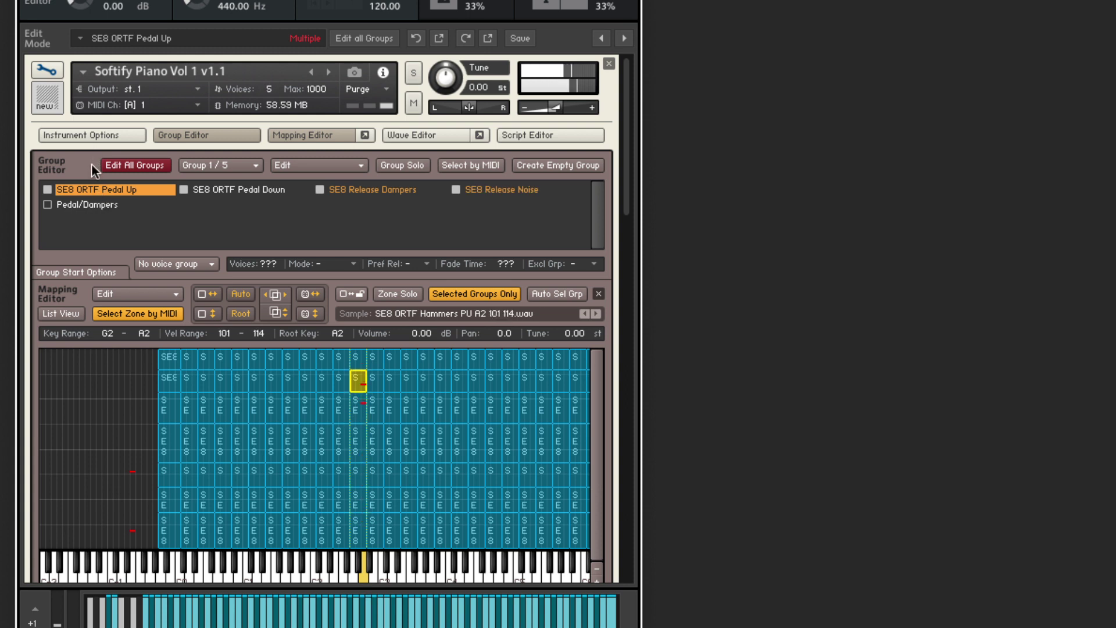
- Turn softifying on in the performance view and reopen the instrument for editing
click(58, 69)
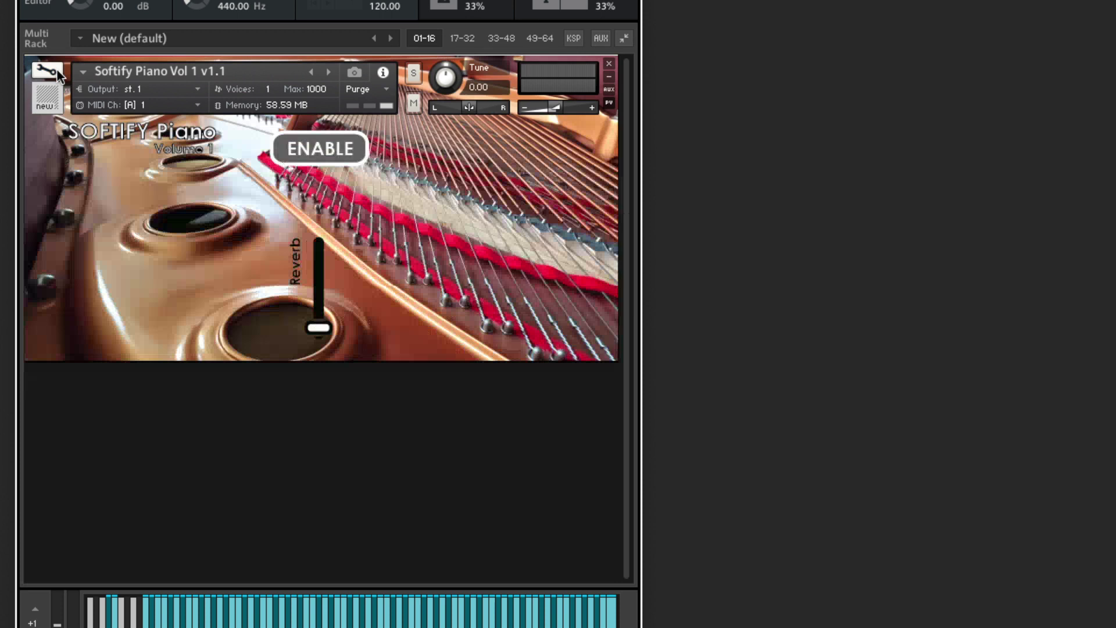
click(320, 146)
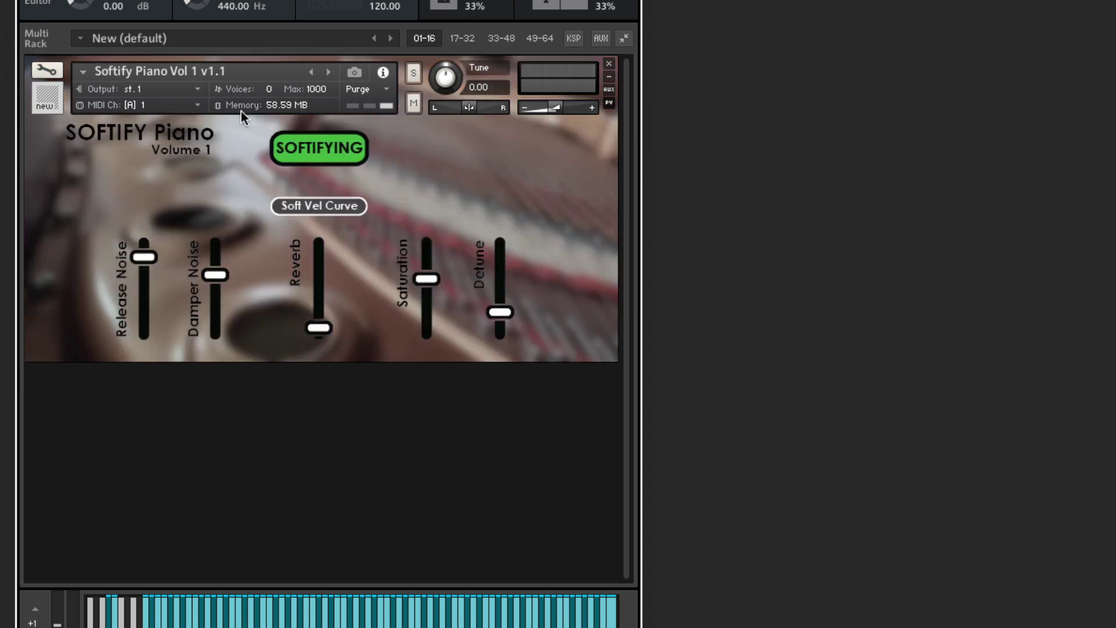
click(38, 70)
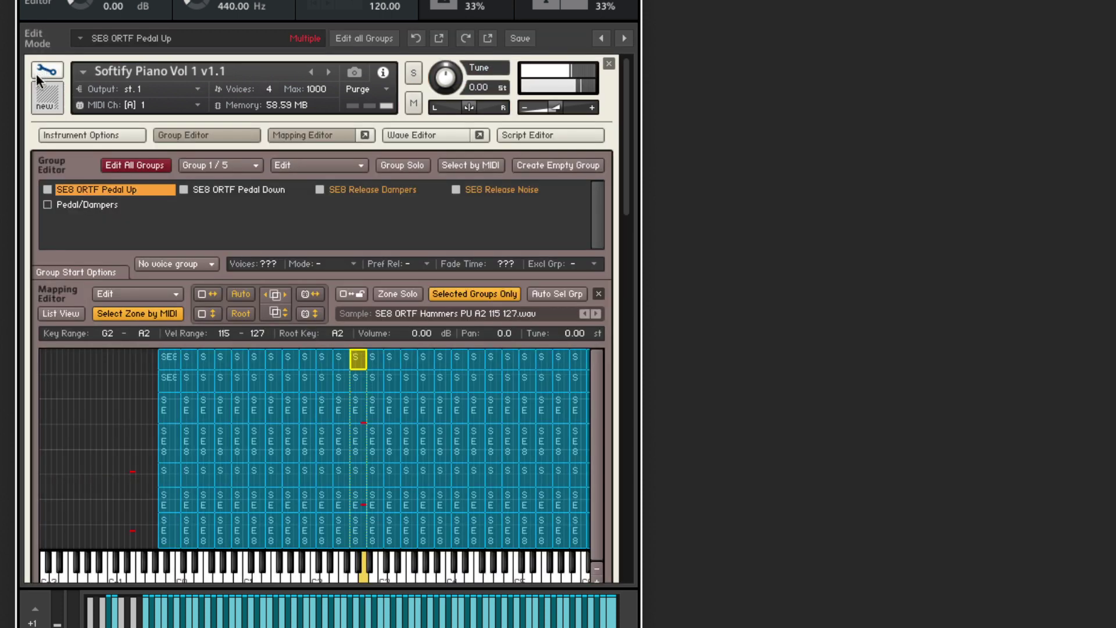